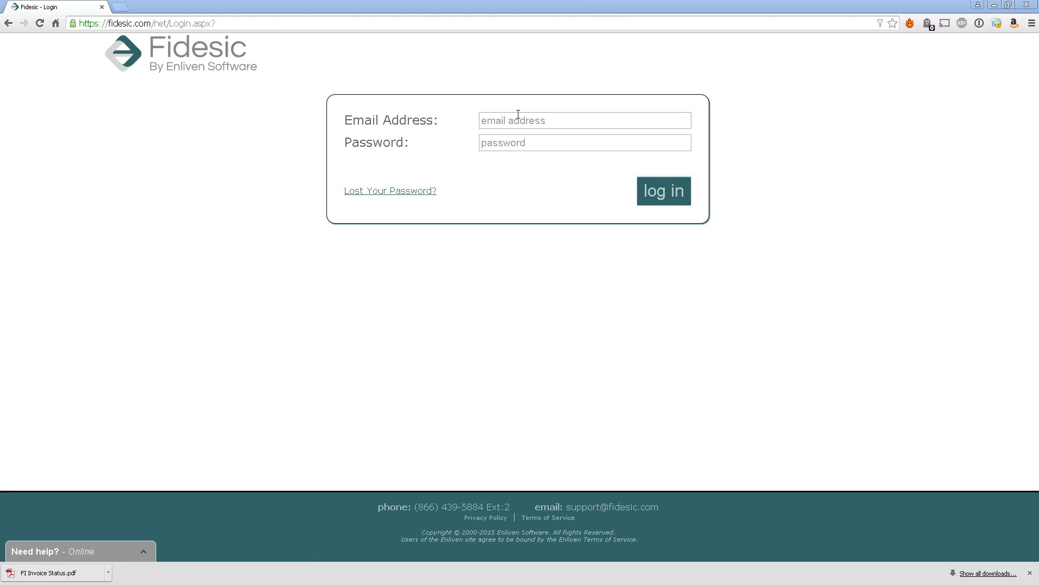
Log in with the accounts payable user's e-mail address and password
key(Tab)
text(••••••••)
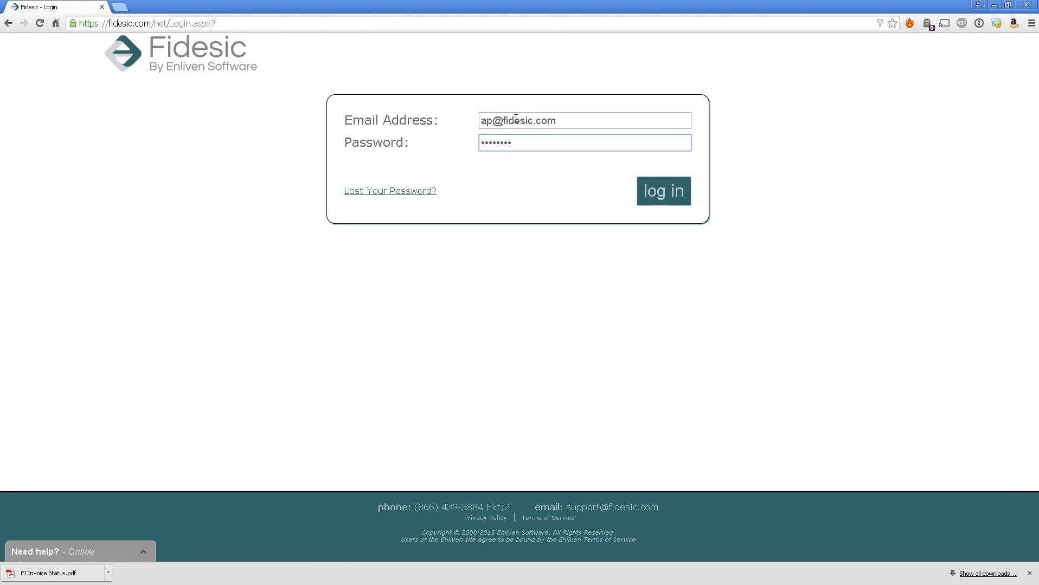
key(Return)
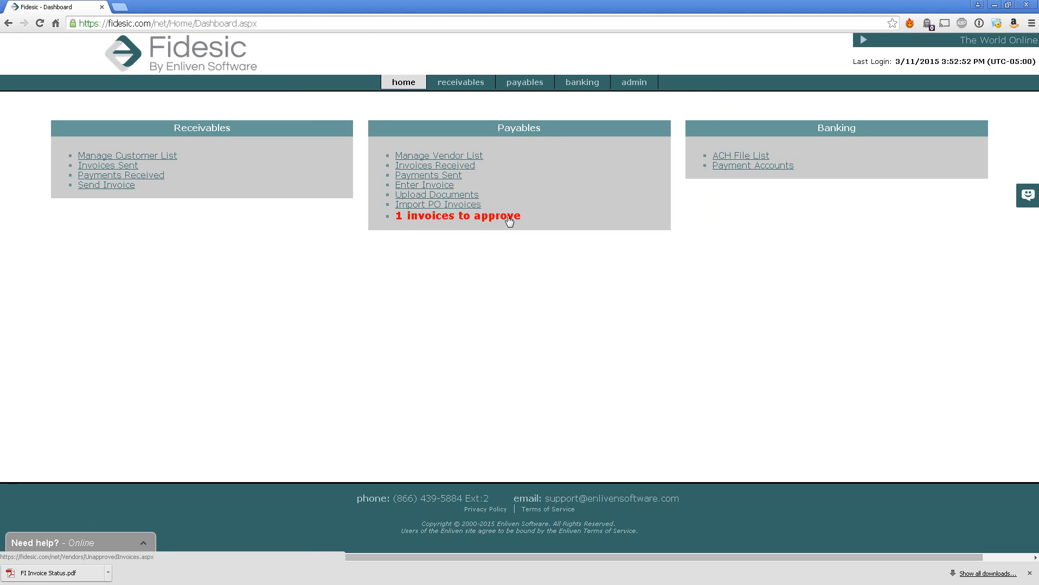
Open the '1 invoices to approve' list showing inv377375 from A Travel Company for $500.00
mouse_move(522, 84)
mouse_move(340, 100)
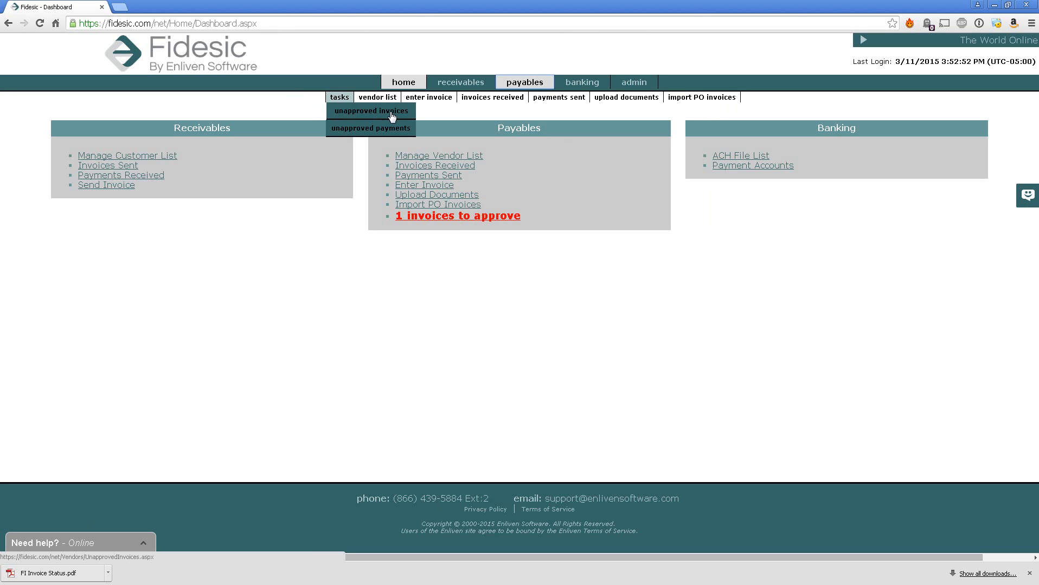
click(497, 217)
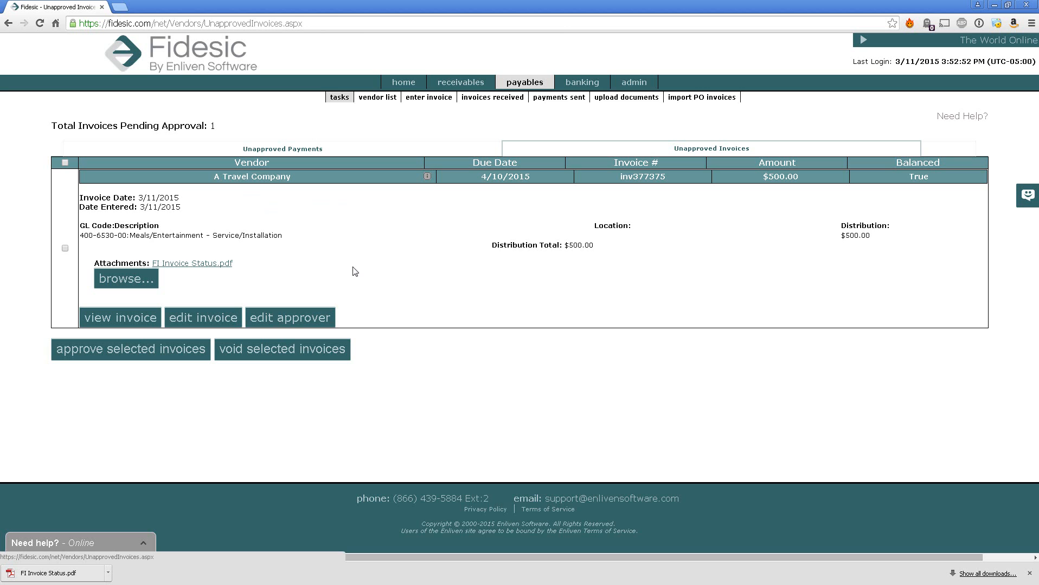
View the FI Invoice Status.pdf attachment, then open inv377375's Invoice Received details page
click(214, 264)
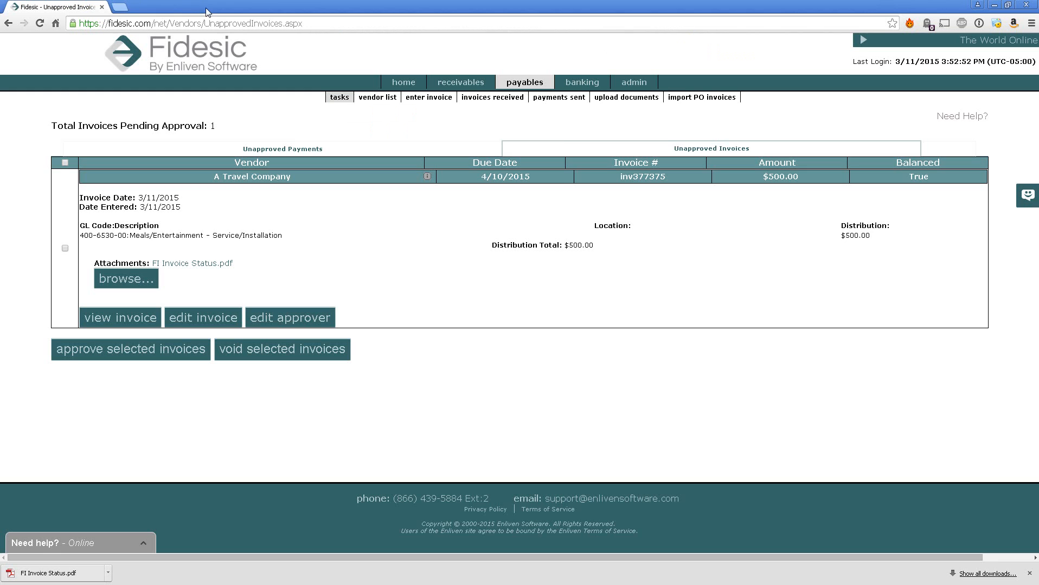
click(205, 7)
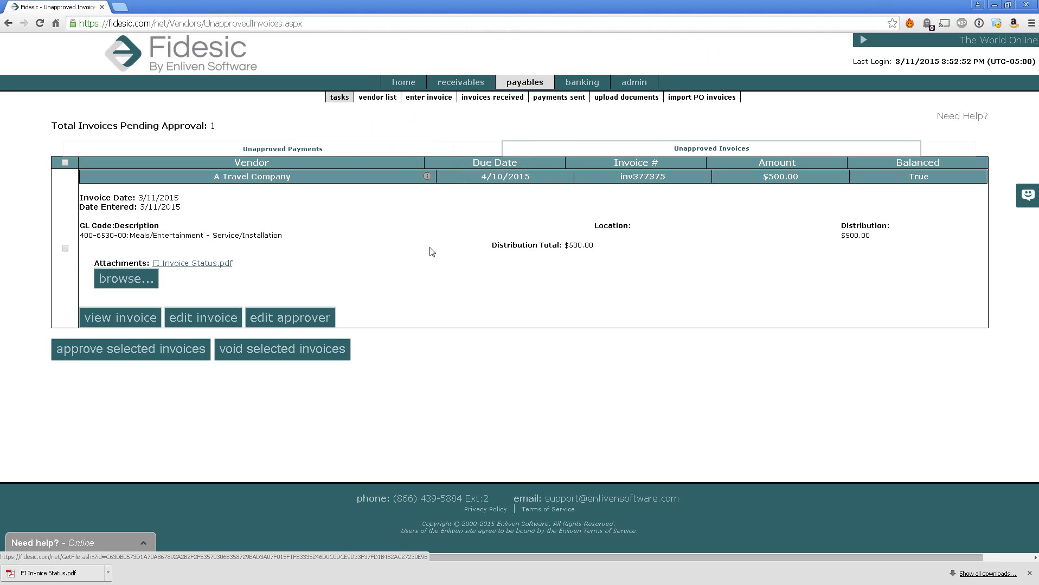
click(146, 322)
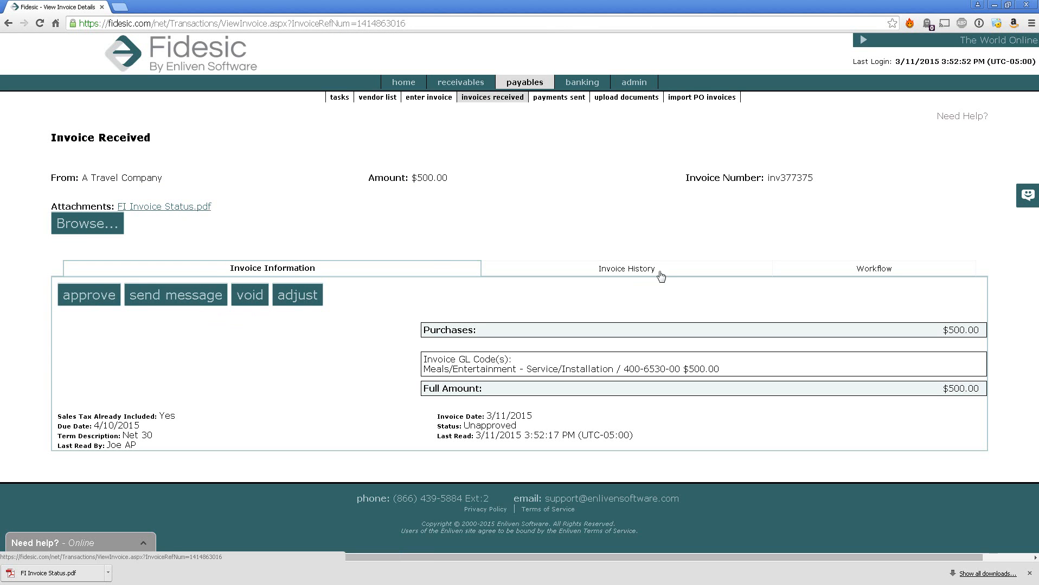
click(617, 268)
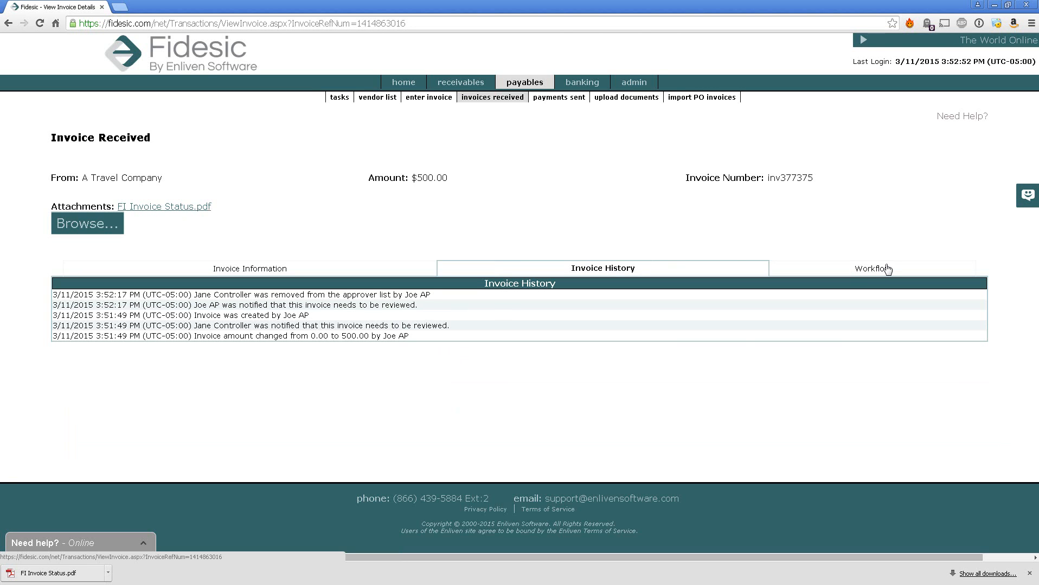
click(855, 275)
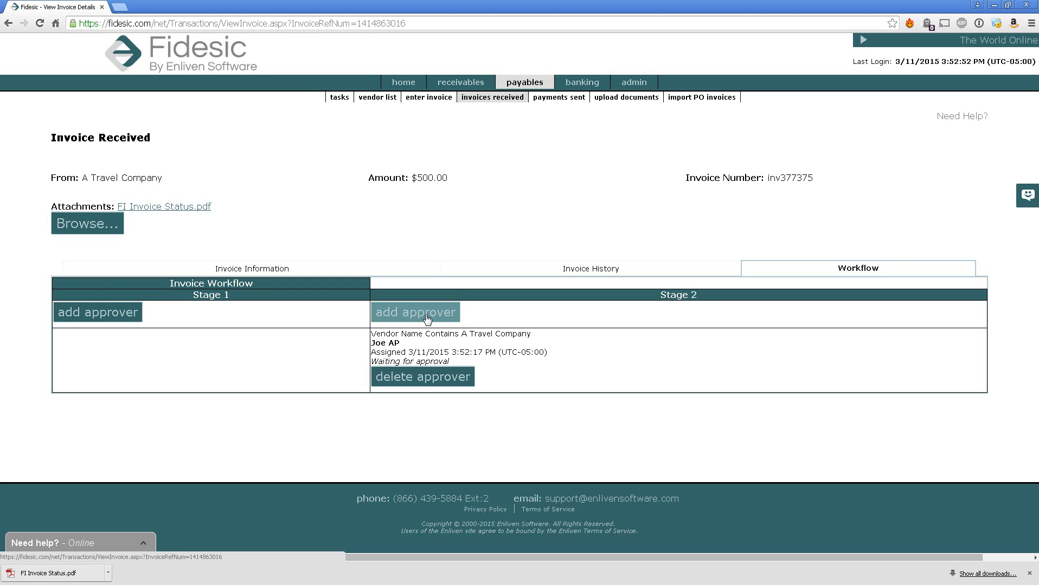
drag(373, 346, 453, 359)
click(491, 358)
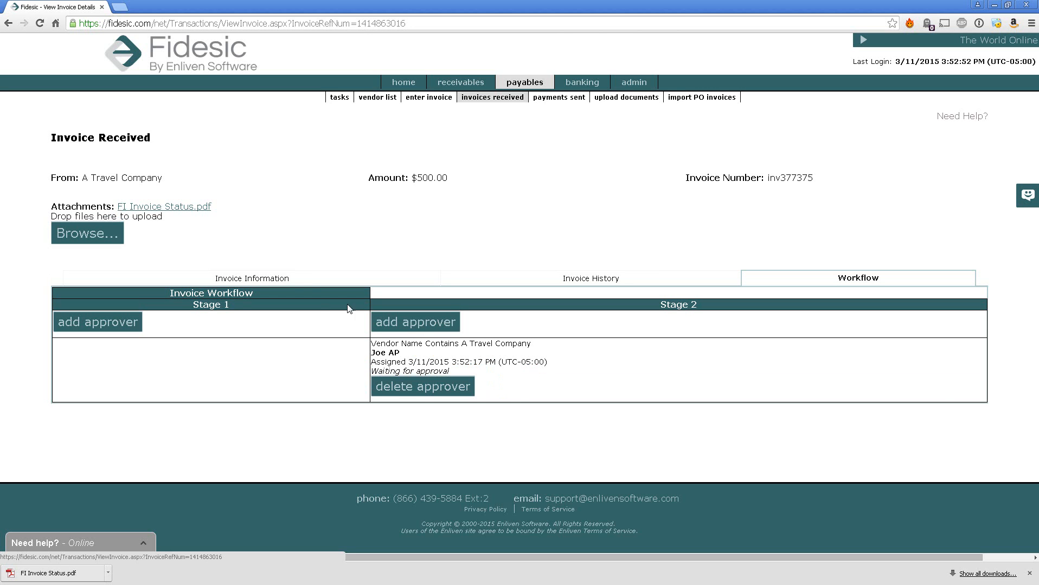
click(291, 279)
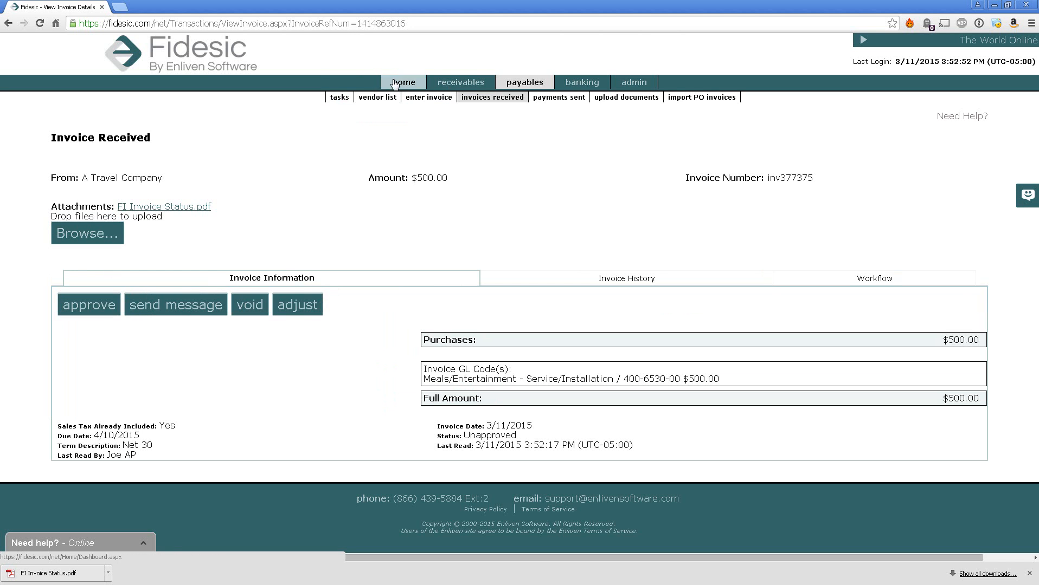
Look over inv377375's edit invoice form, then go back to Unapproved Invoices
click(349, 111)
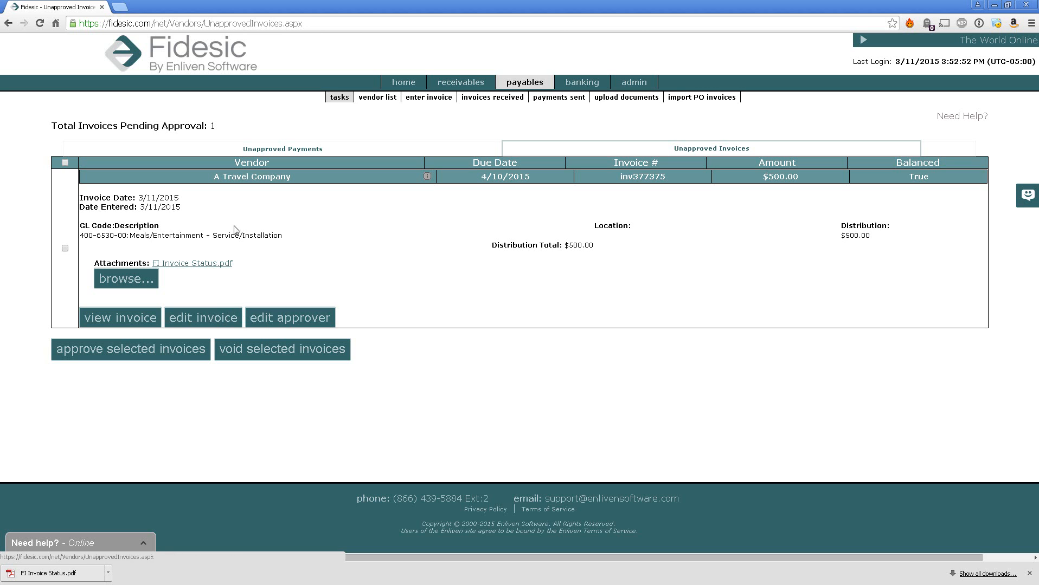
click(227, 319)
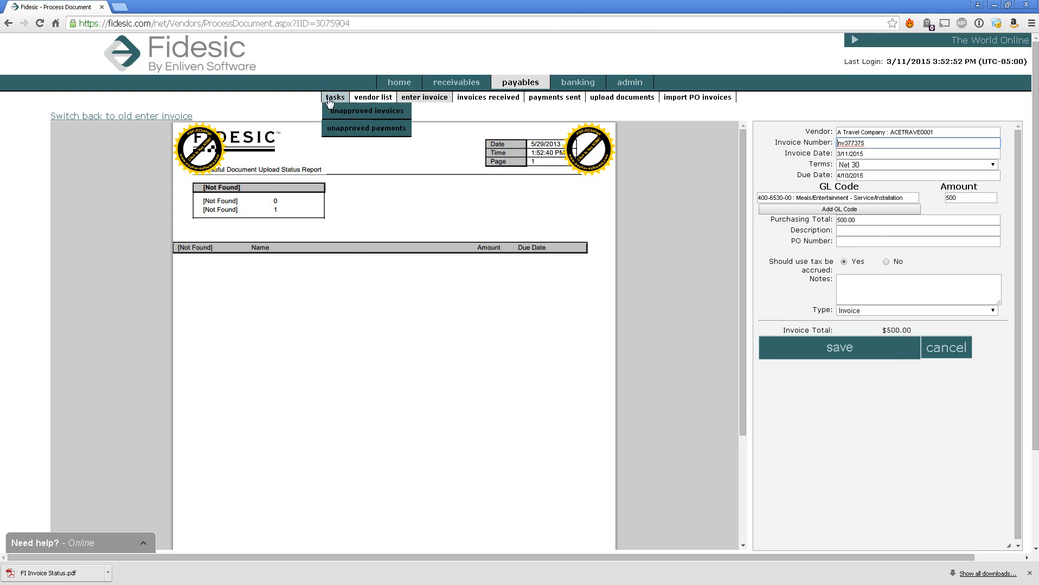
click(341, 111)
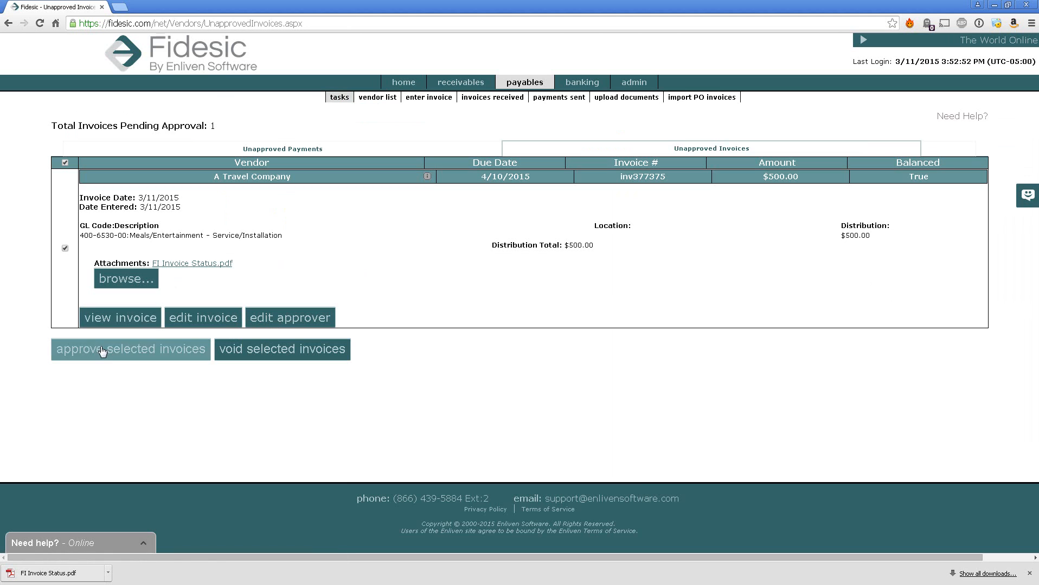
Reopen inv377375, start approving it with the note 'Notes.!', then cancel the approval
click(65, 249)
click(65, 249)
click(141, 320)
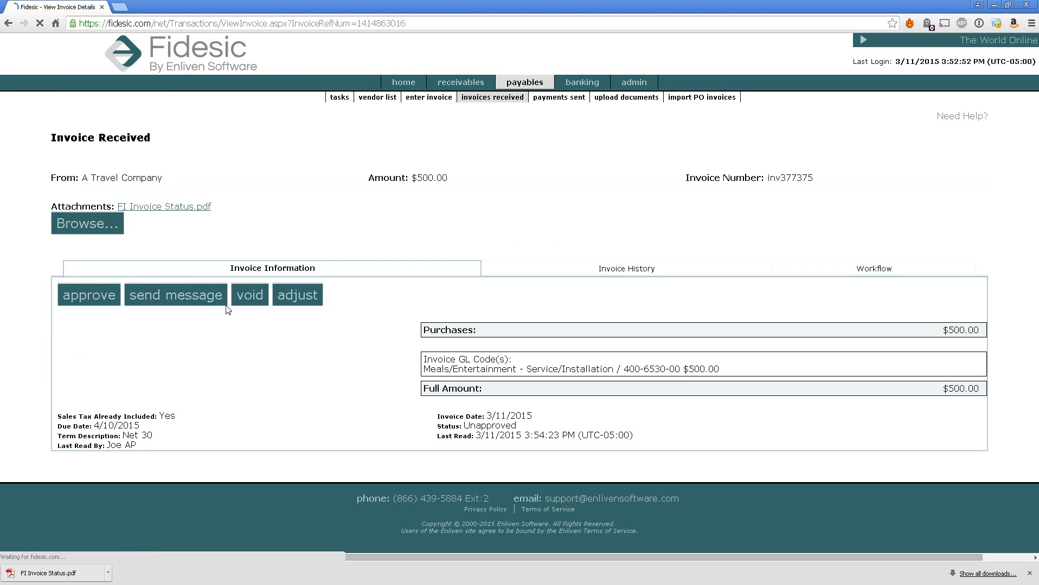
click(90, 297)
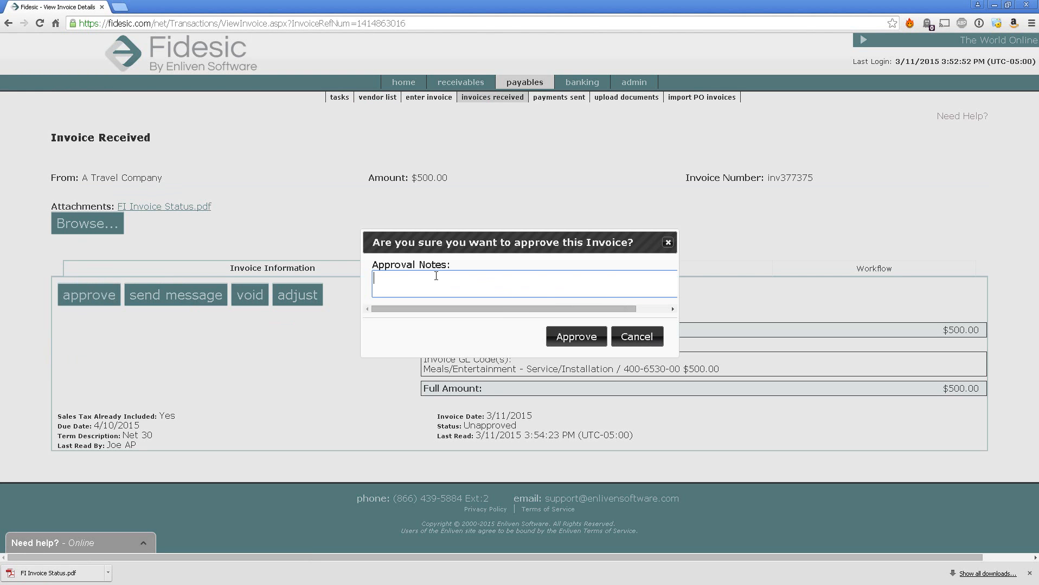
text(Notes.!)
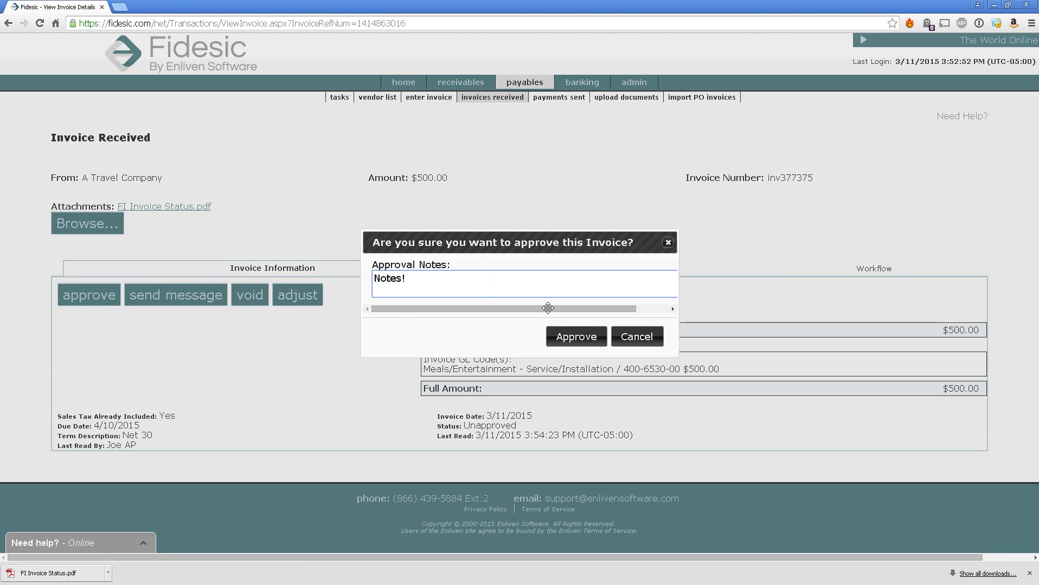
click(636, 337)
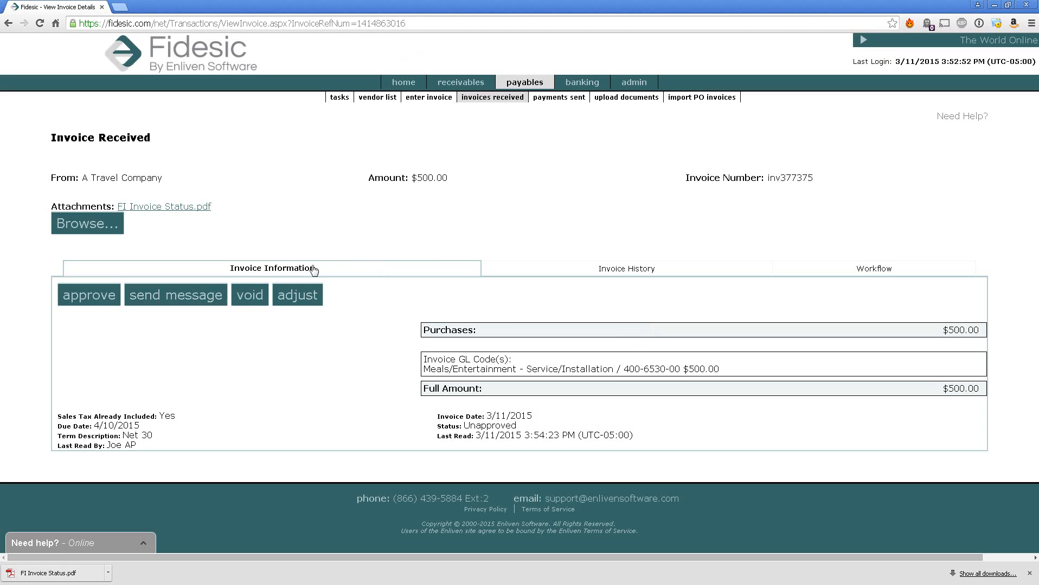
Dismiss the file picker without attaching anything, then approve invoice inv377375
click(113, 229)
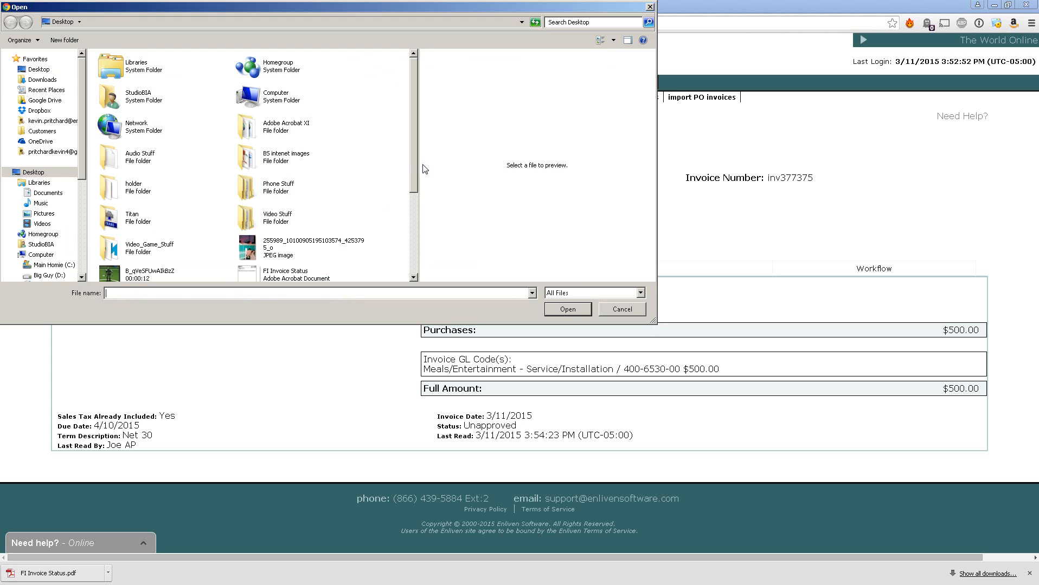
scroll(410, 165, down, 5)
scroll(410, 165, up, 5)
click(615, 309)
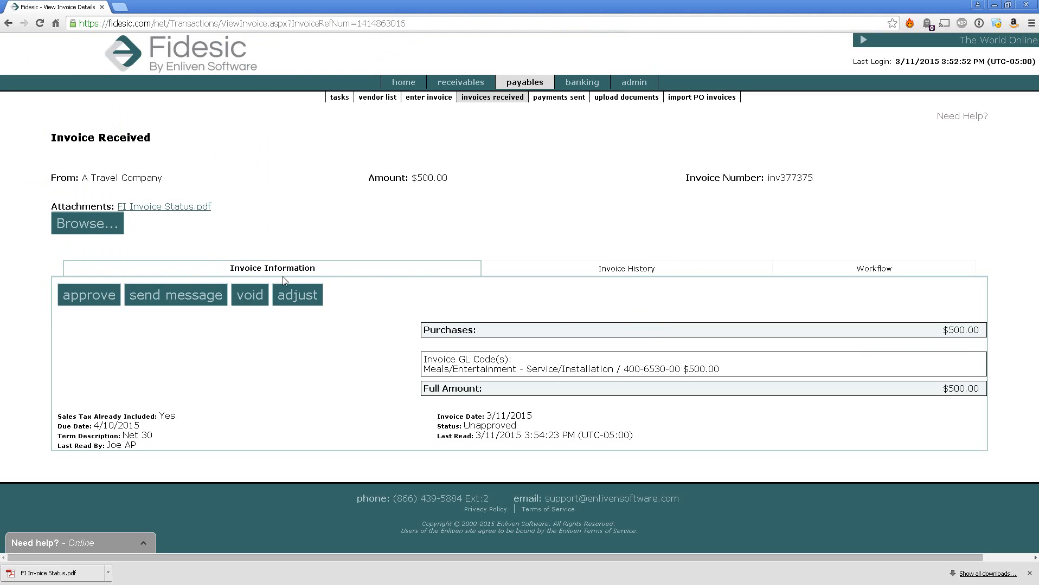
click(88, 293)
click(578, 341)
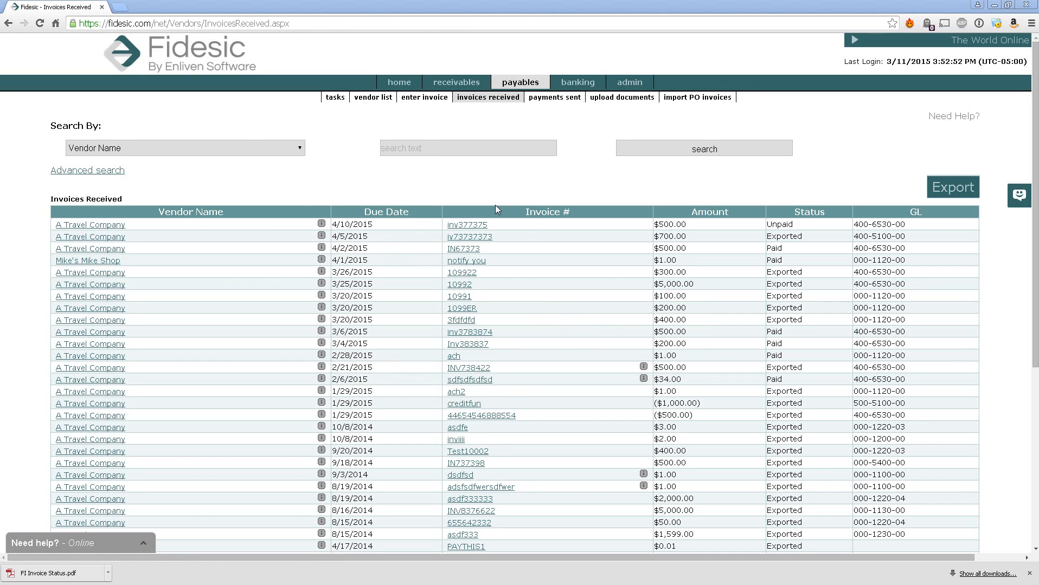
Inspect the Search By fields and the Advanced search Status and Type filters, then show Invoices Received help
click(251, 152)
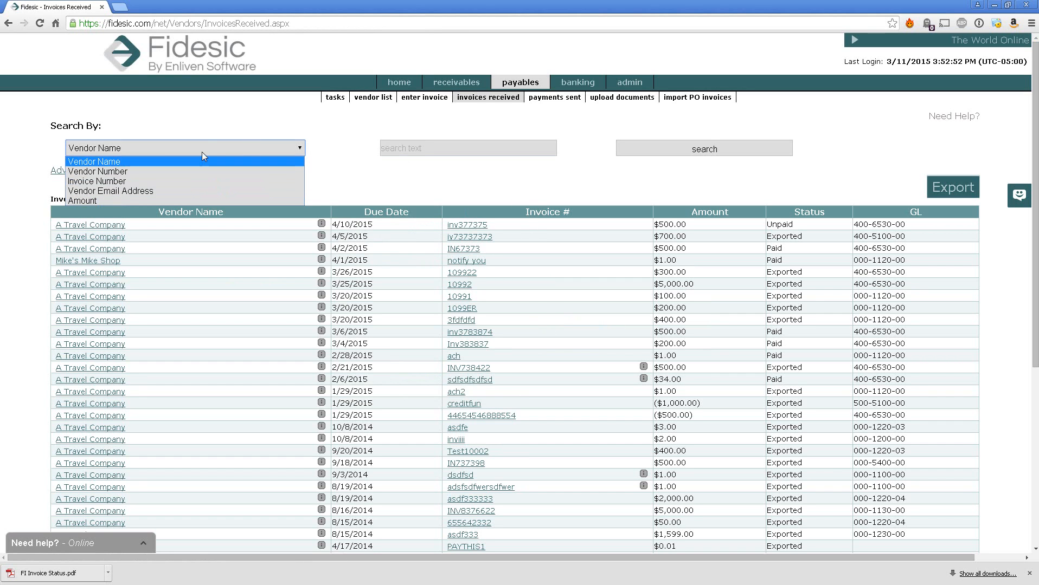
click(321, 159)
click(76, 171)
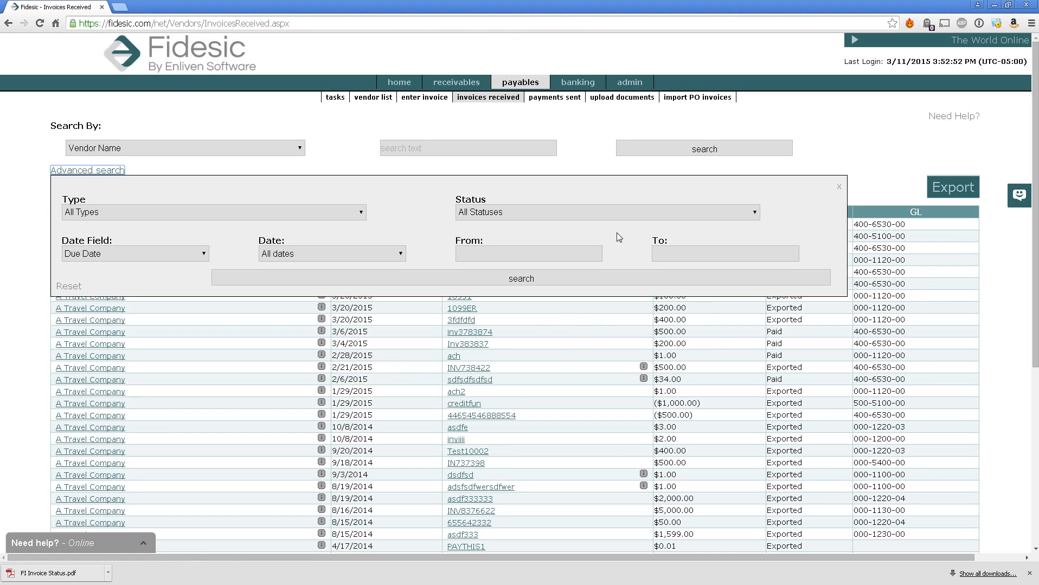
click(622, 211)
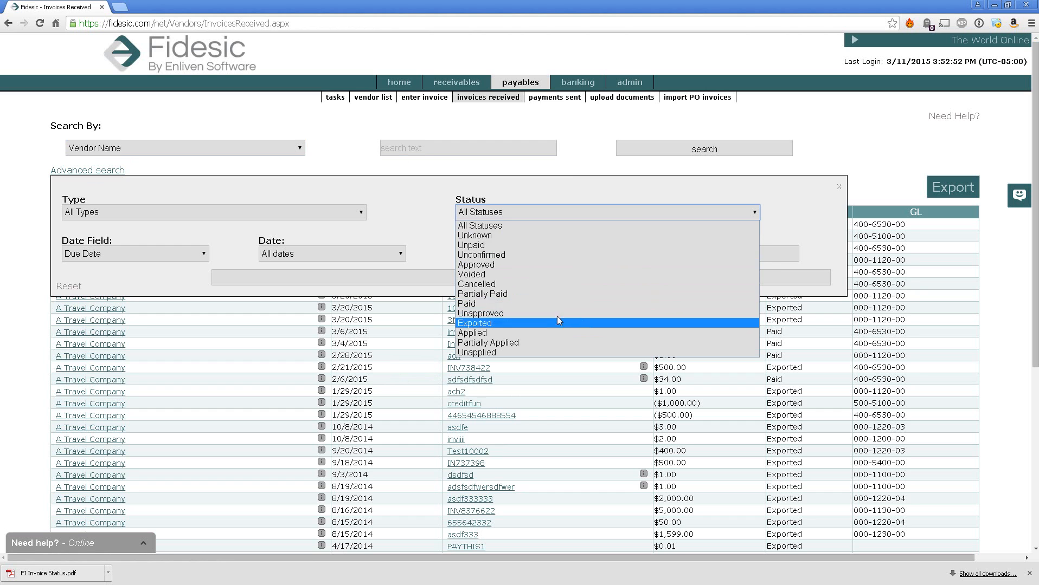
click(243, 266)
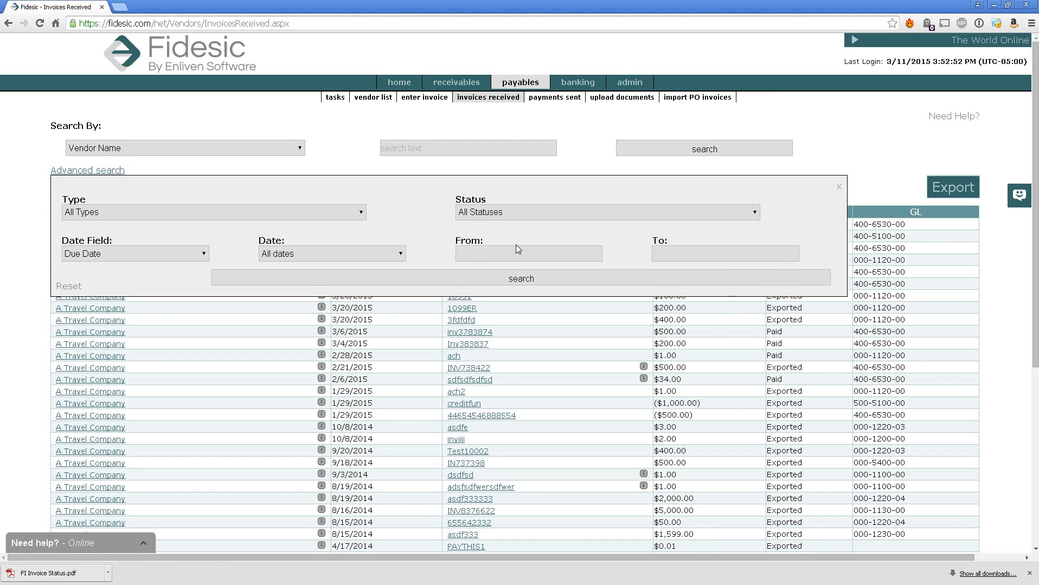
click(206, 212)
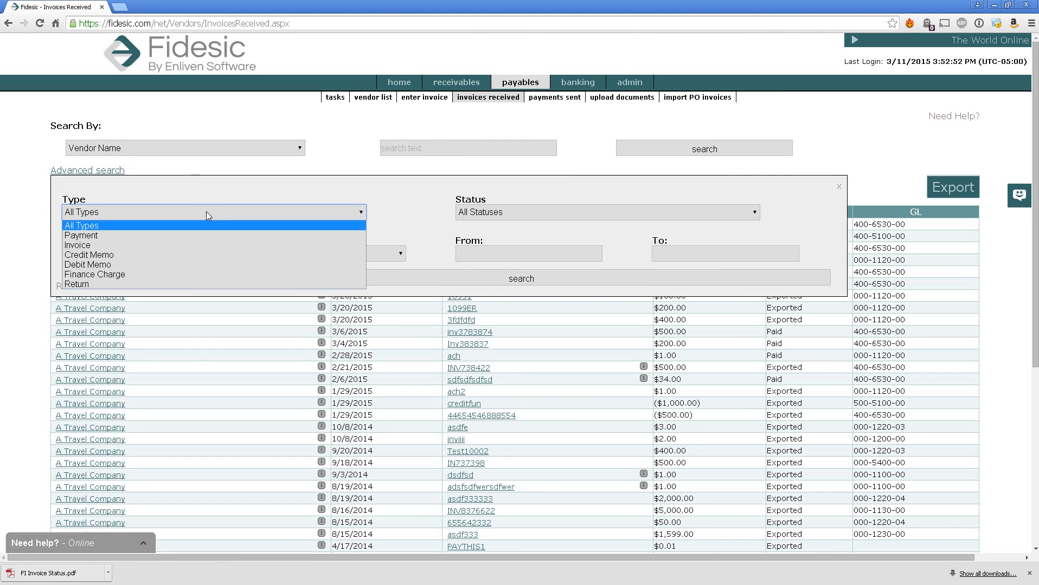
click(363, 184)
click(839, 187)
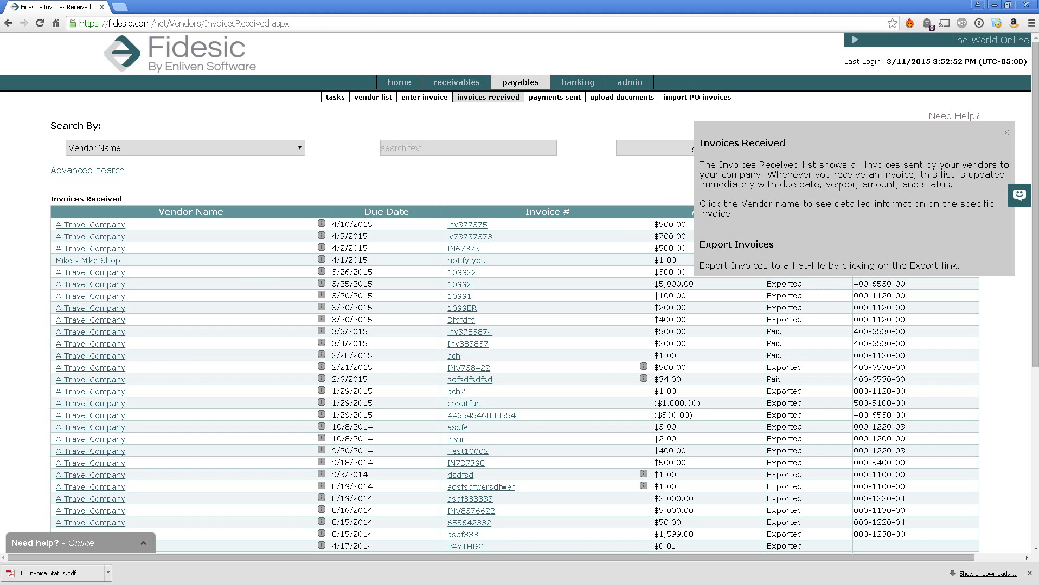
Close the help note and preview the Export To Excel options without exporting
click(1006, 137)
scroll(494, 325, down, 4)
scroll(271, 393, down, 2)
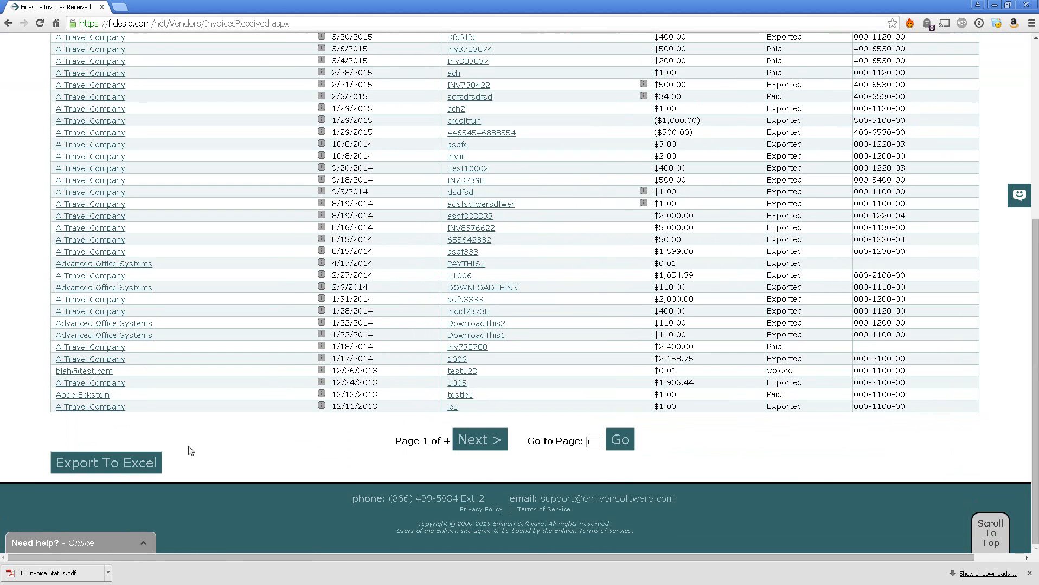
click(116, 463)
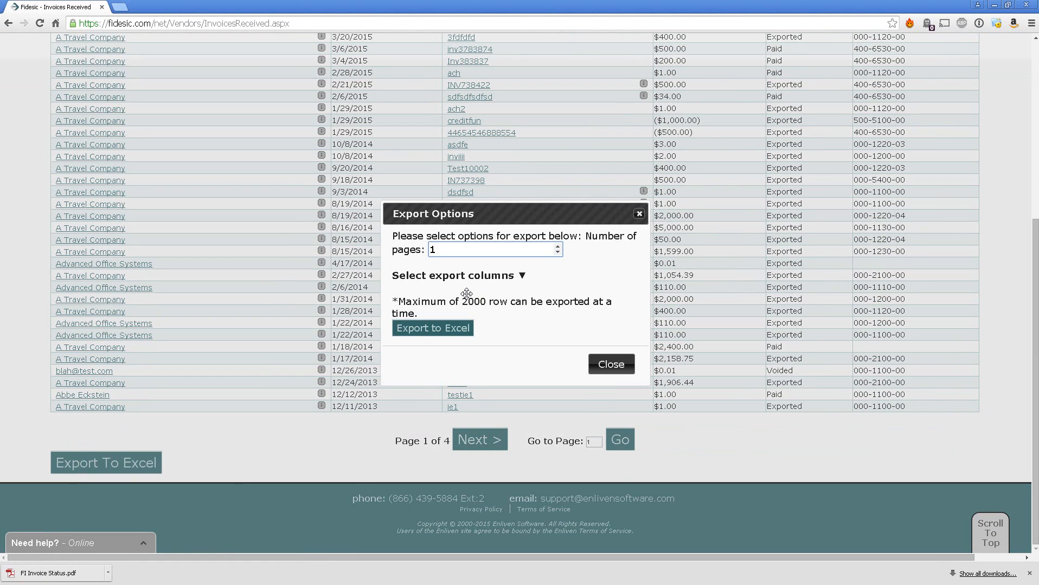
click(611, 365)
Dismiss the downloads bar and expand the Need help? live chat form
scroll(755, 464, up, 5)
click(1029, 573)
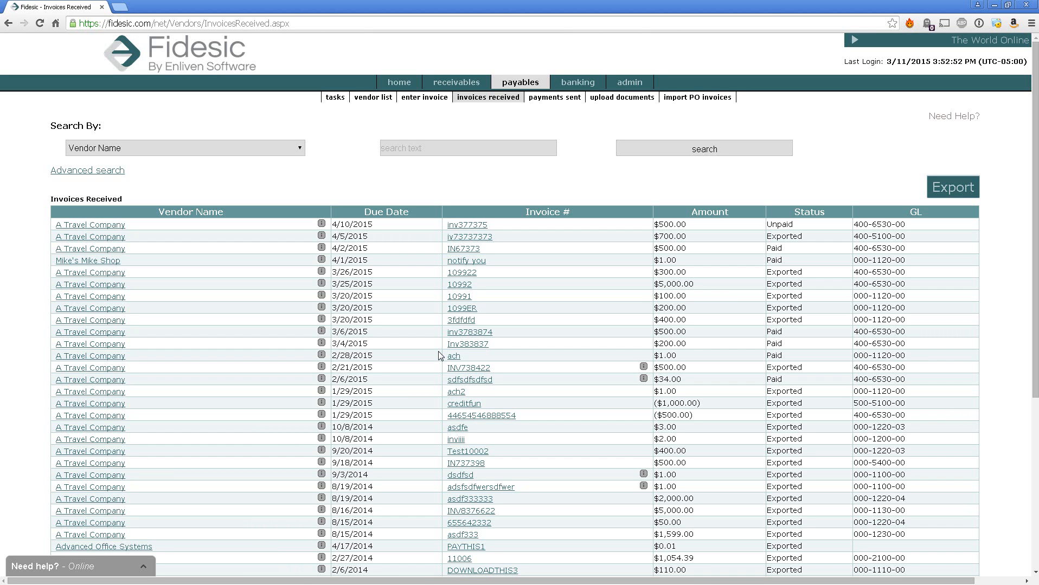
click(71, 569)
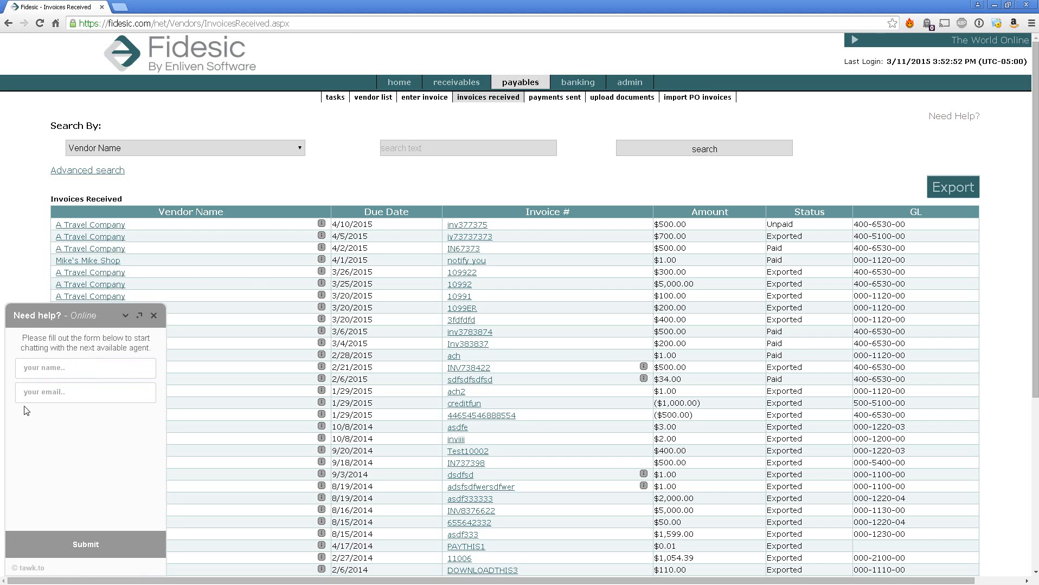
scroll(457, 262, down, 5)
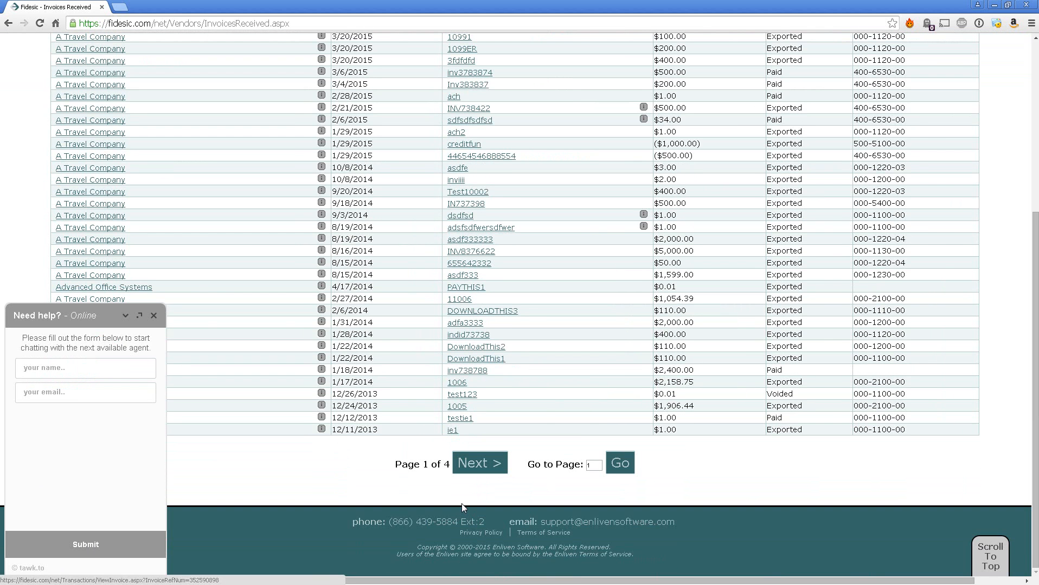